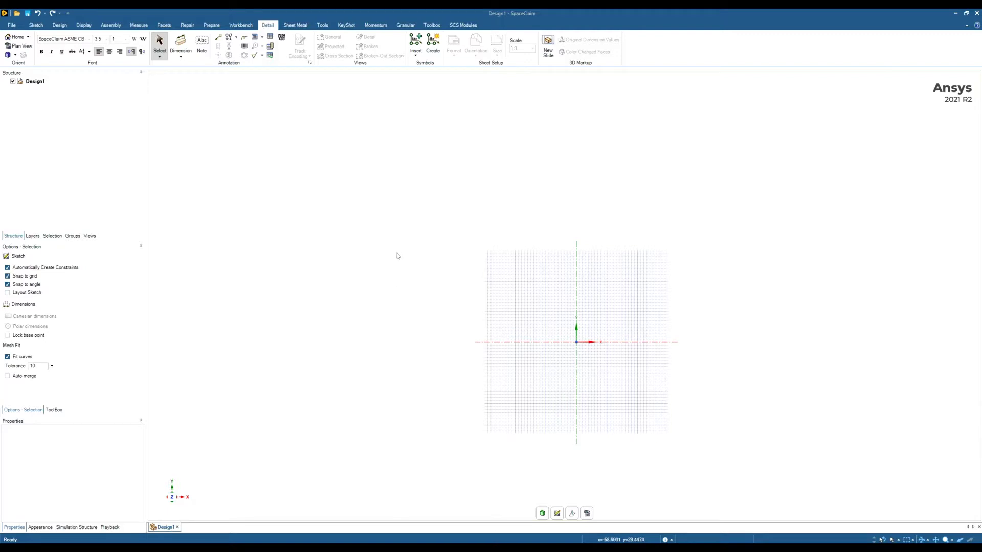
# Orbit the empty grid into a tilted 3D home view and adjust the zoom.
pyautogui.moveTo(409, 284)
pyautogui.mouseDown(button='middle')
pyautogui.moveTo(412, 291)
pyautogui.moveTo(404, 242)
pyautogui.mouseUp(button='middle')
pyautogui.press('h')
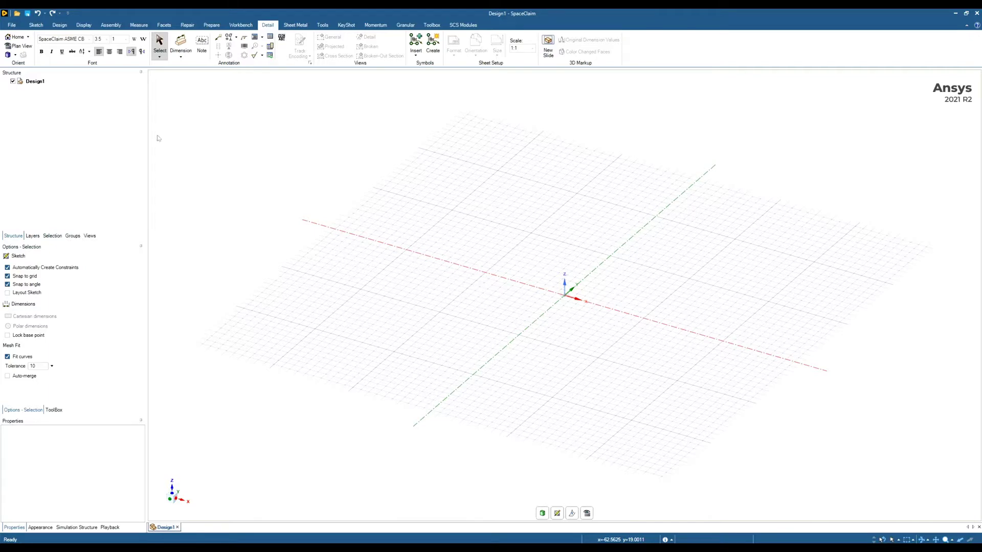
pyautogui.scroll(-2, 366, 202)
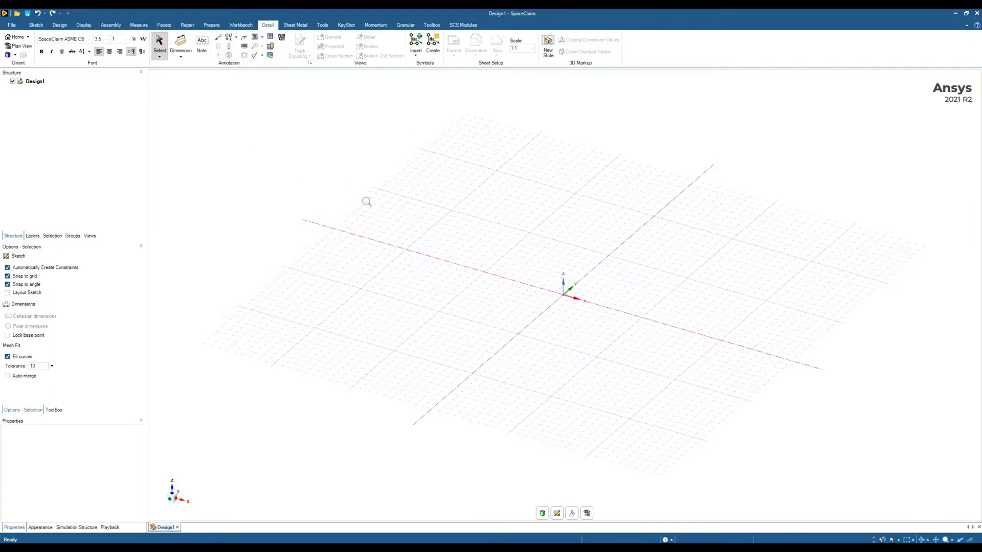
pyautogui.scroll(1, 371, 197)
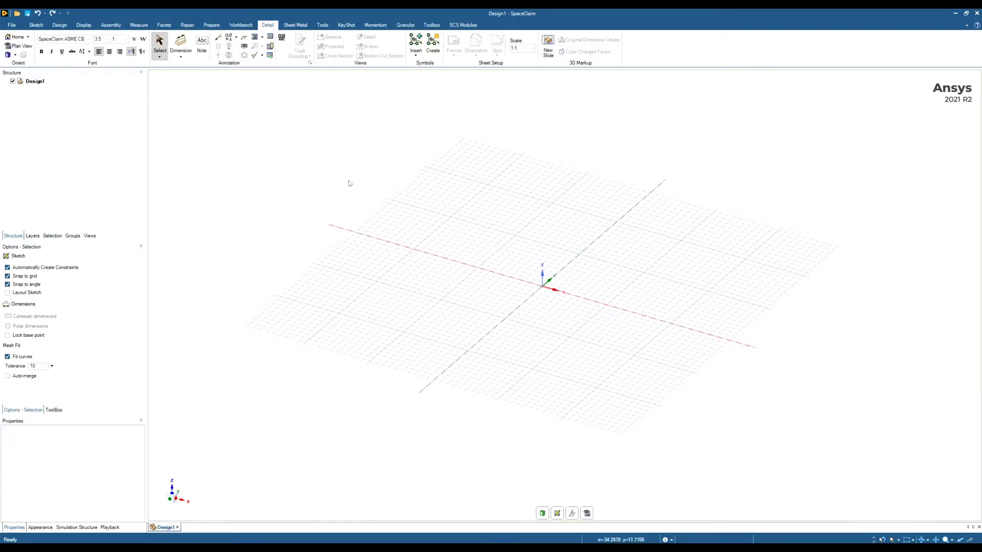
# Turn on block recording from the Design tab's Record group.
pyautogui.click(59, 25)
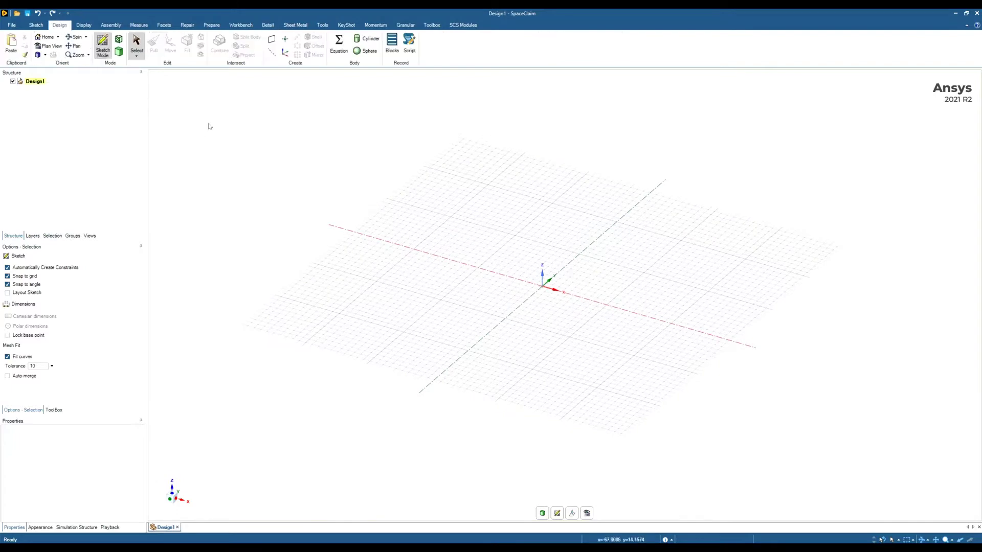
pyautogui.click(392, 45)
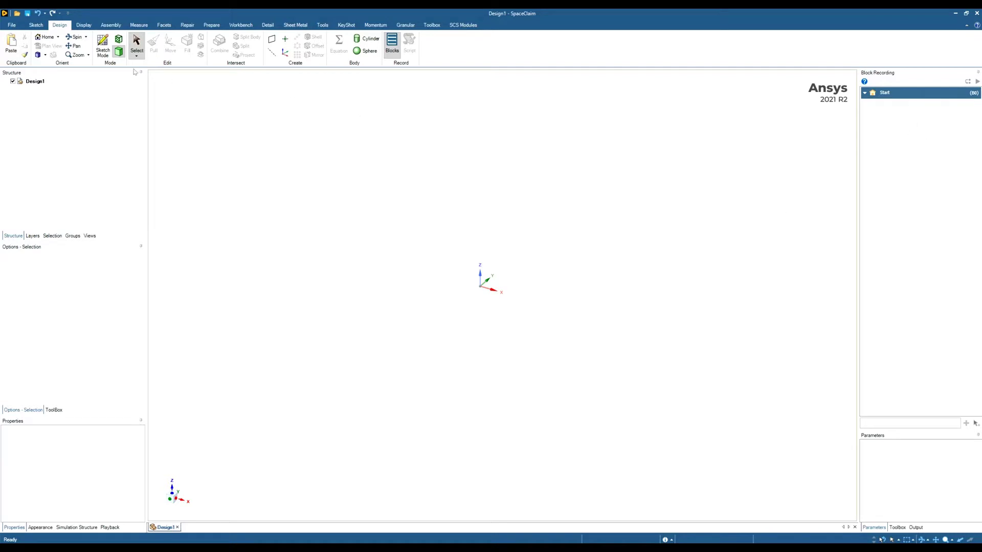
# Draw a corner-to-corner rectangle on a new sketch plane set on the grid.
pyautogui.click(104, 49)
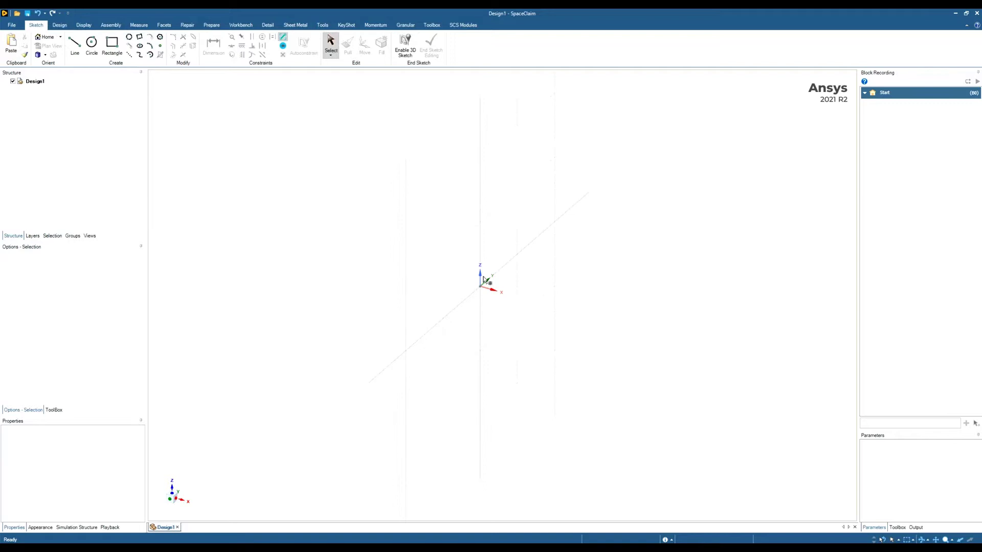
pyautogui.click(495, 350)
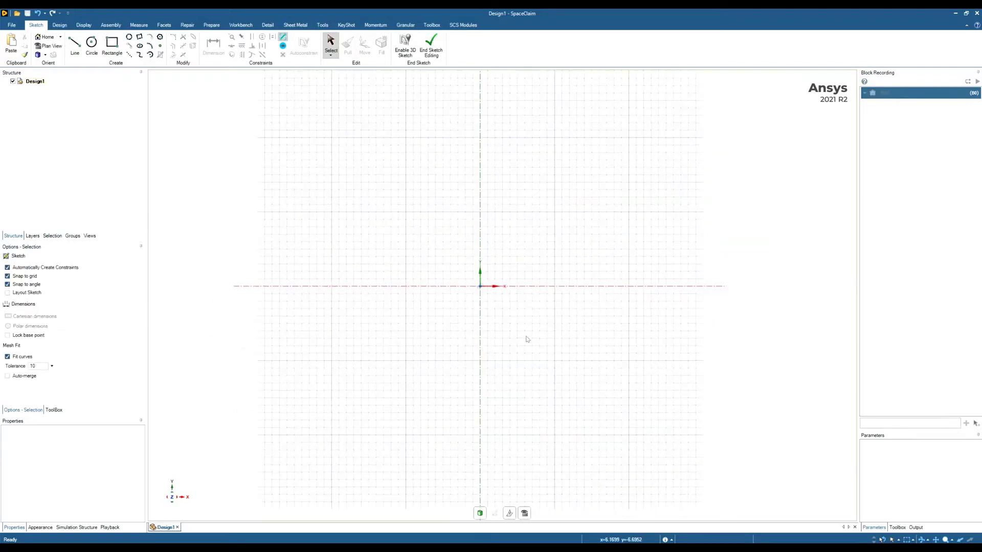
pyautogui.scroll(-1, 527, 339)
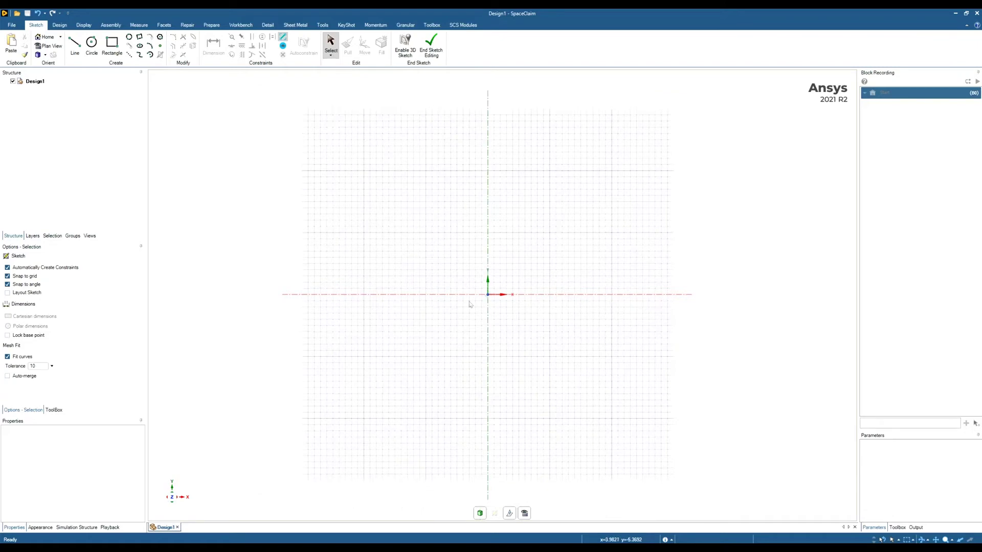
pyautogui.click(112, 44)
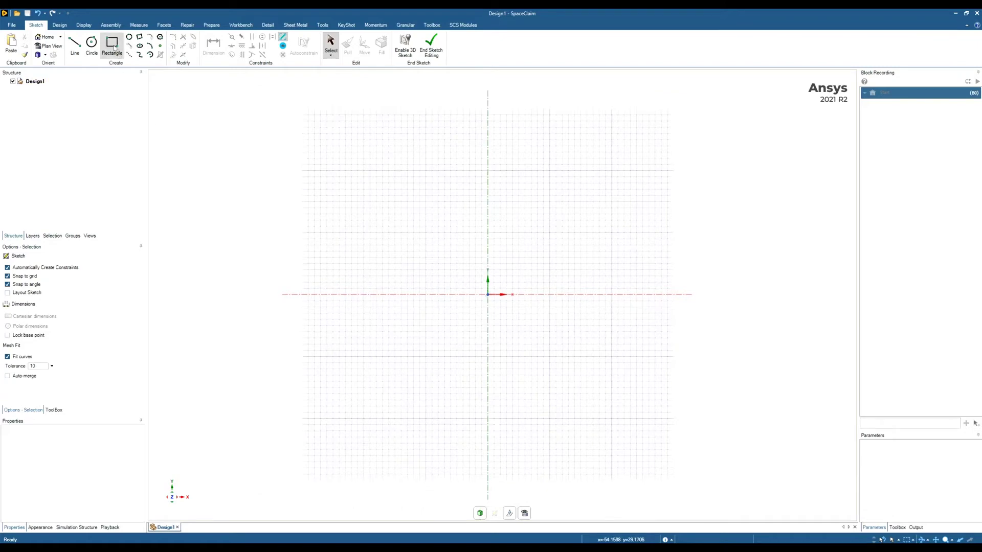
pyautogui.click(320, 171)
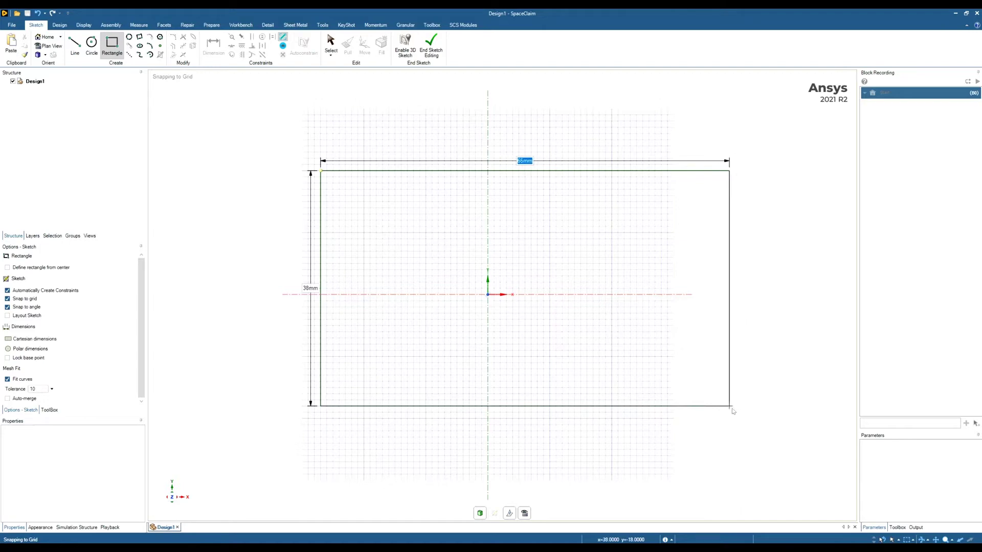
pyautogui.click(729, 406)
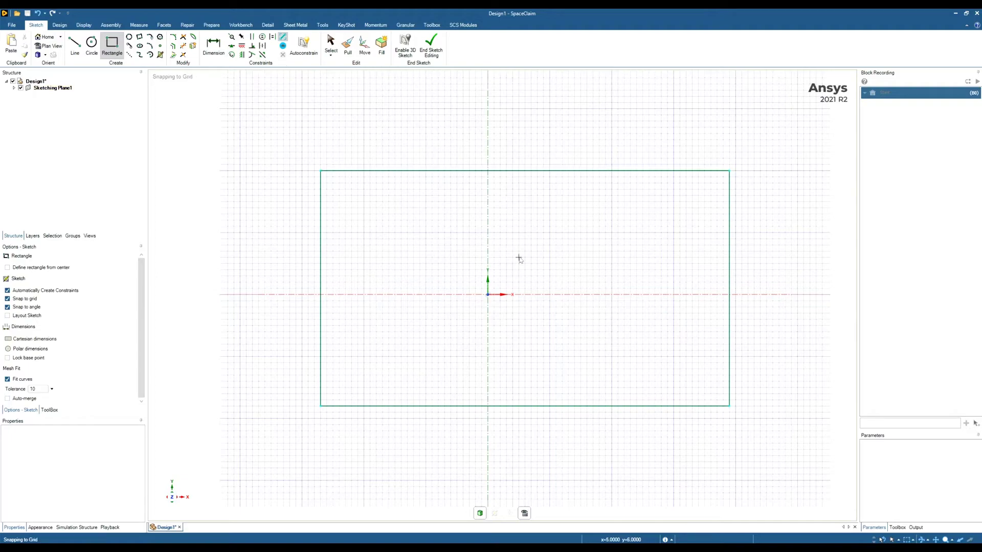
pyautogui.scroll(-1, 519, 258)
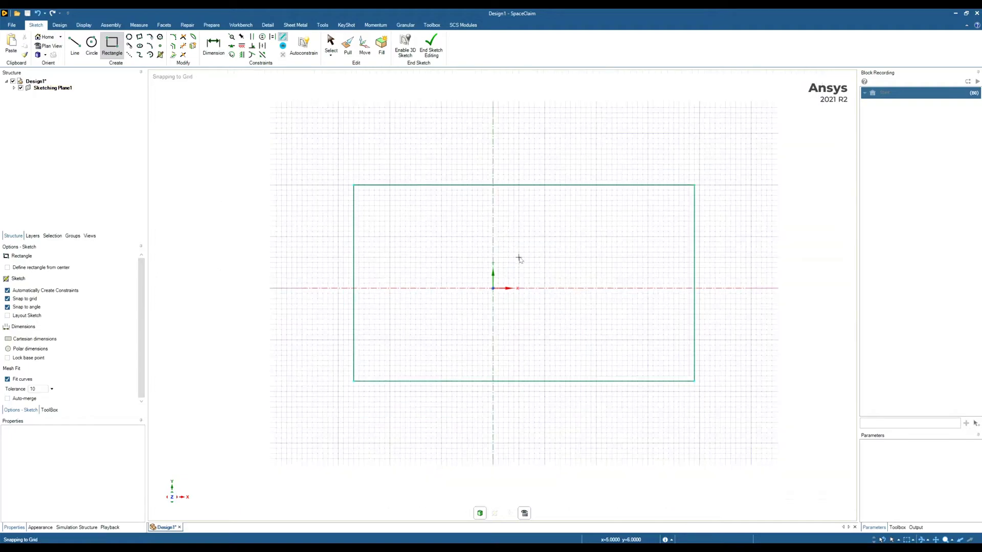
pyautogui.scroll(1, 518, 258)
pyautogui.scroll(-1, 519, 258)
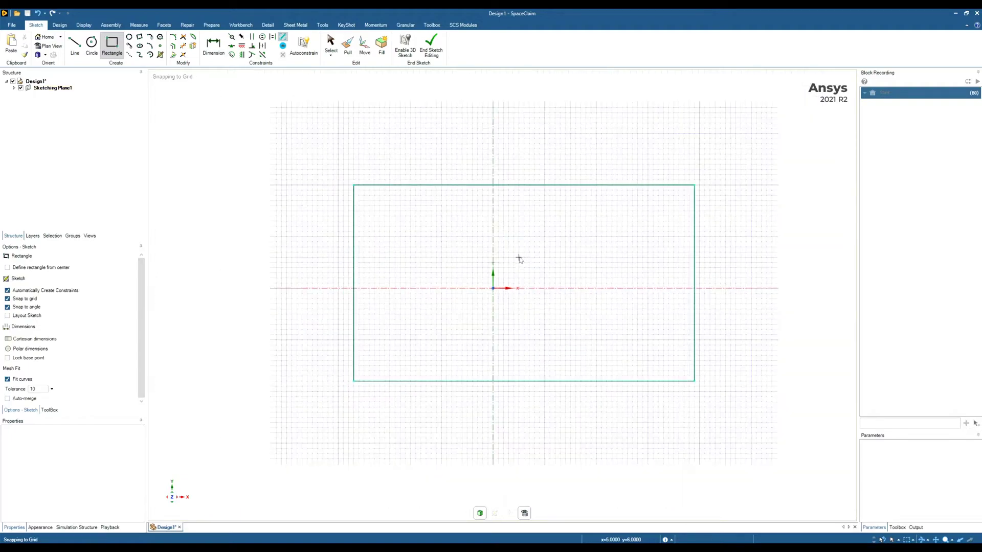
# Add width and height dimensions to the rectangle's top and left edges.
pyautogui.click(213, 45)
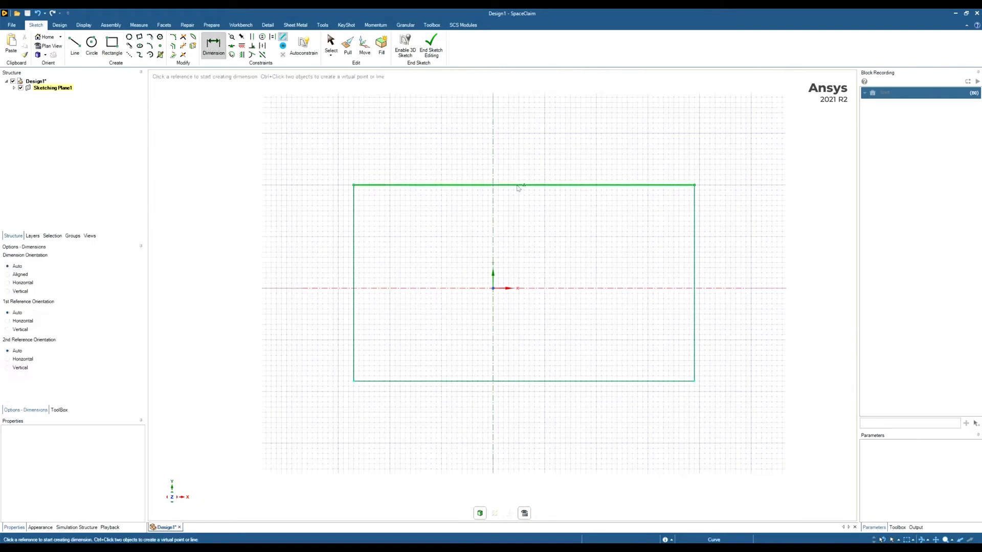
pyautogui.click(517, 186)
pyautogui.click(513, 88)
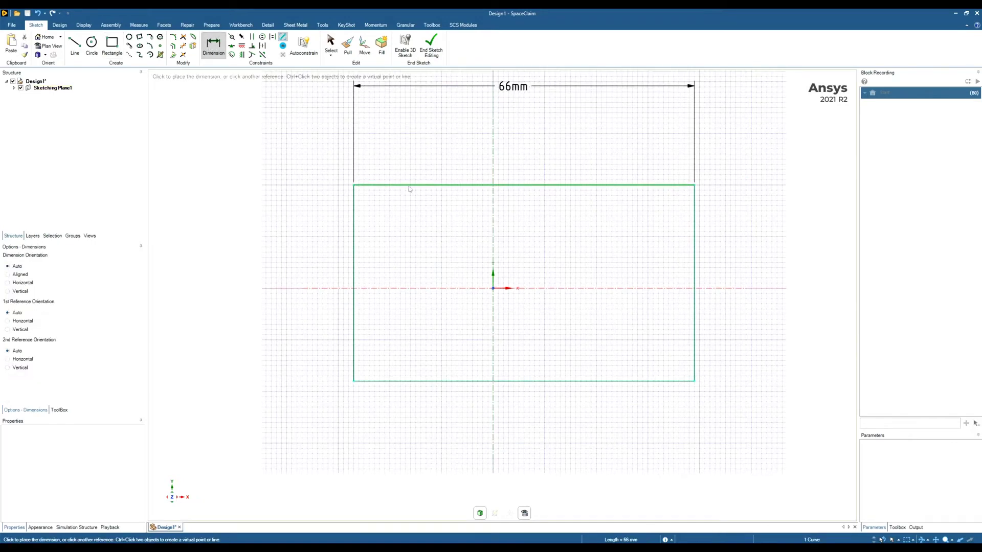
pyautogui.click(356, 230)
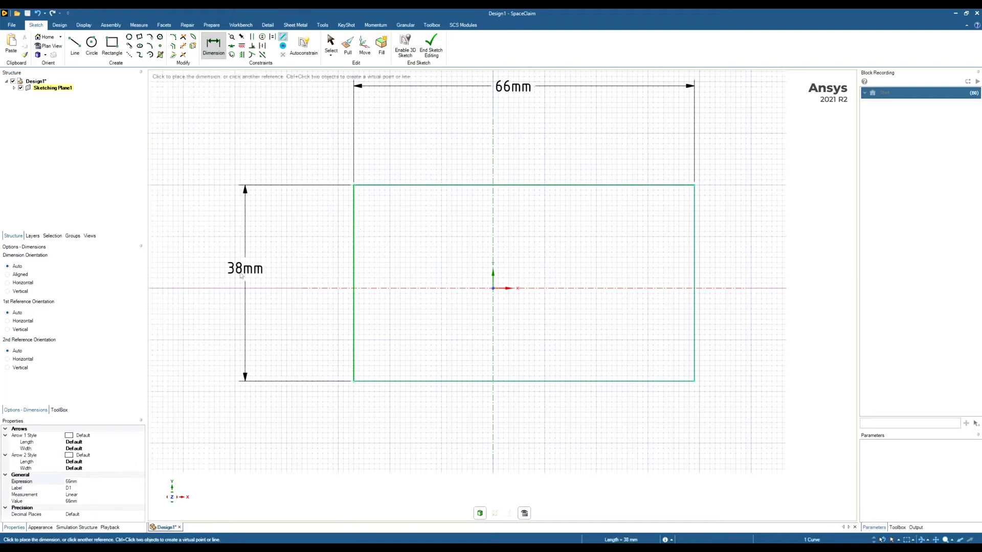
pyautogui.click(238, 276)
pyautogui.scroll(-2, 268, 286)
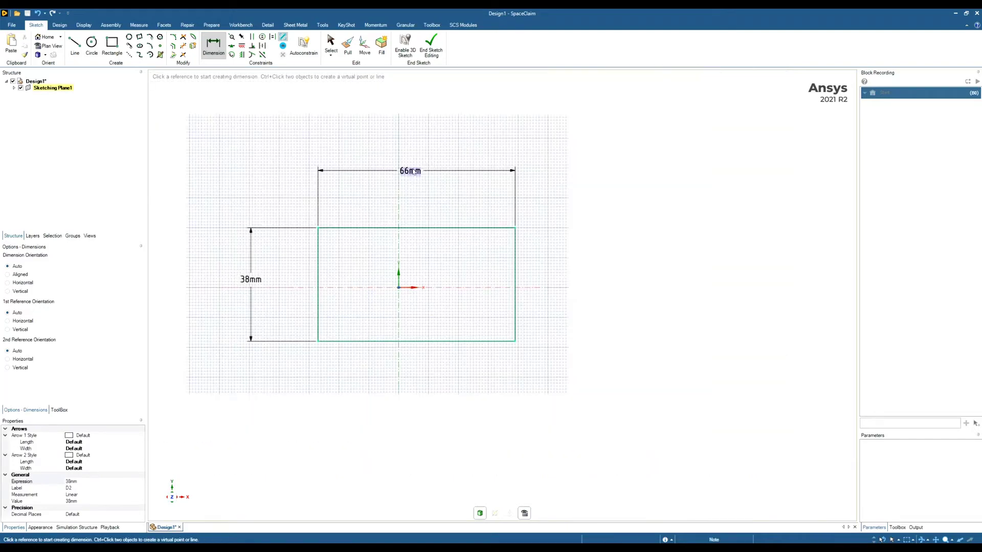
# Change the width dimension to 100 mm and the height to 50 mm.
pyautogui.doubleClick(412, 171)
pyautogui.write('100')
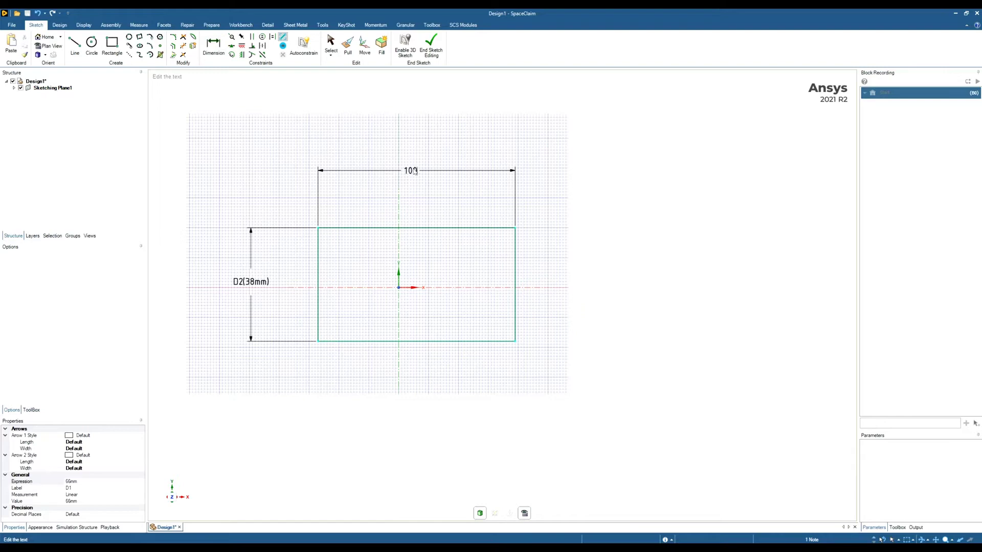
pyautogui.press('Return')
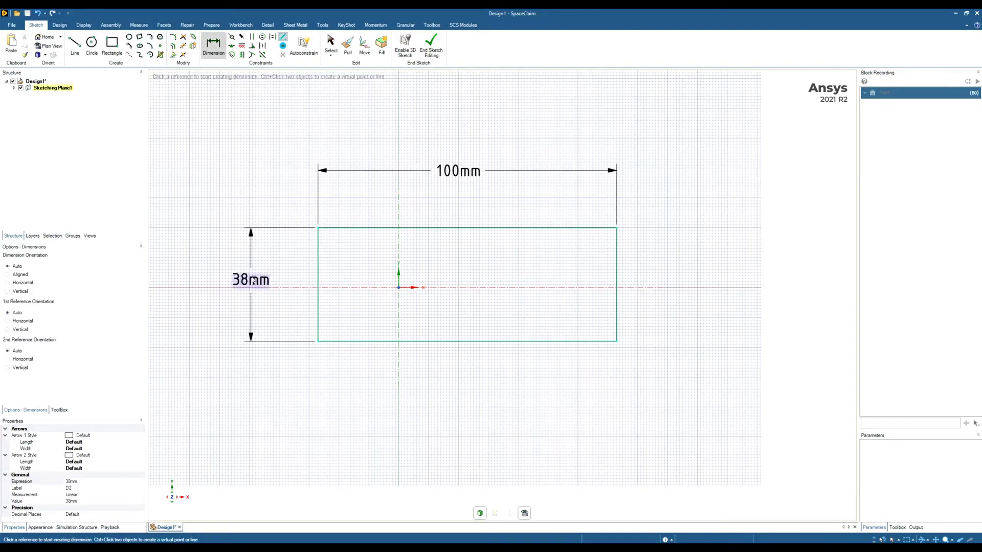
pyautogui.doubleClick(250, 281)
pyautogui.write('50')
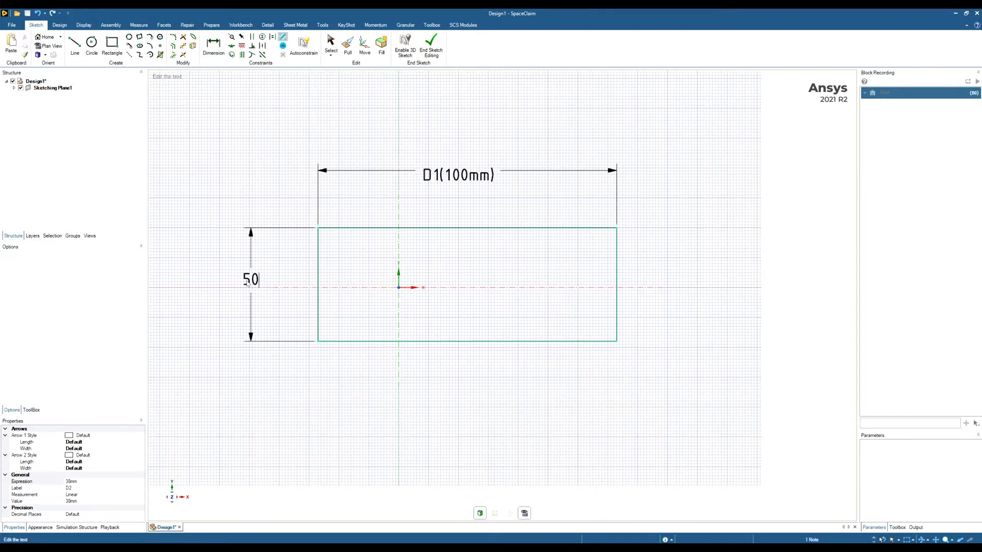
pyautogui.press('Return')
pyautogui.scroll(-2, 473, 256)
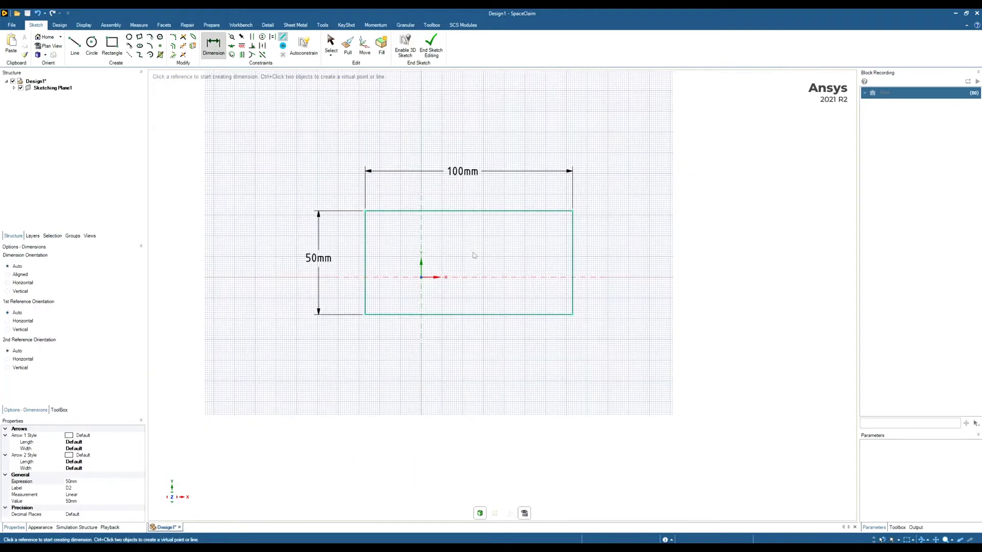
# End the sketch and pull the rectangle surface up into a 30 mm tall solid.
pyautogui.click(433, 49)
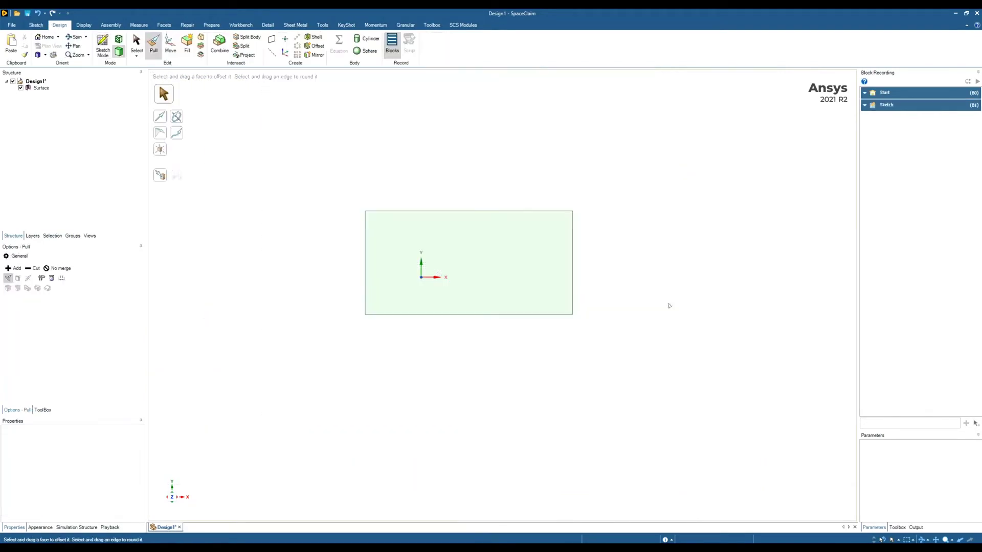
pyautogui.moveTo(669, 306)
pyautogui.mouseDown(button='middle')
pyautogui.moveTo(668, 275)
pyautogui.moveTo(681, 256)
pyautogui.mouseUp(button='middle')
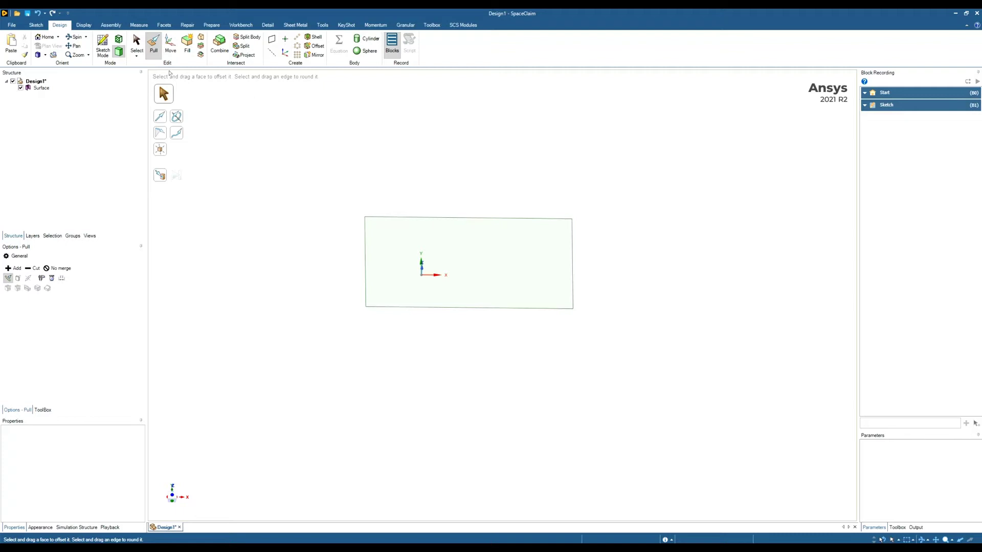
pyautogui.click(491, 293)
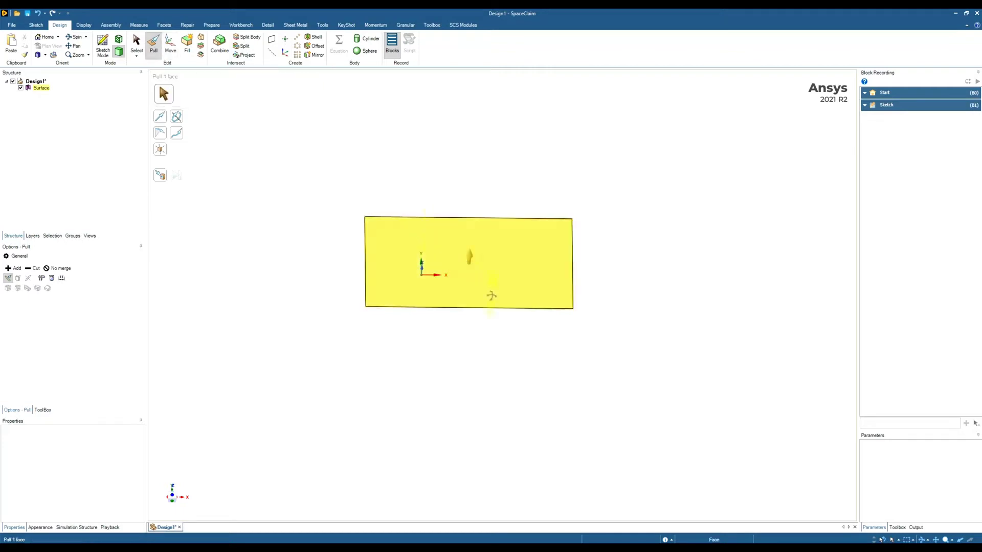
pyautogui.moveTo(491, 294); pyautogui.dragTo(489, 244)
pyautogui.write('30')
pyautogui.press('Return')
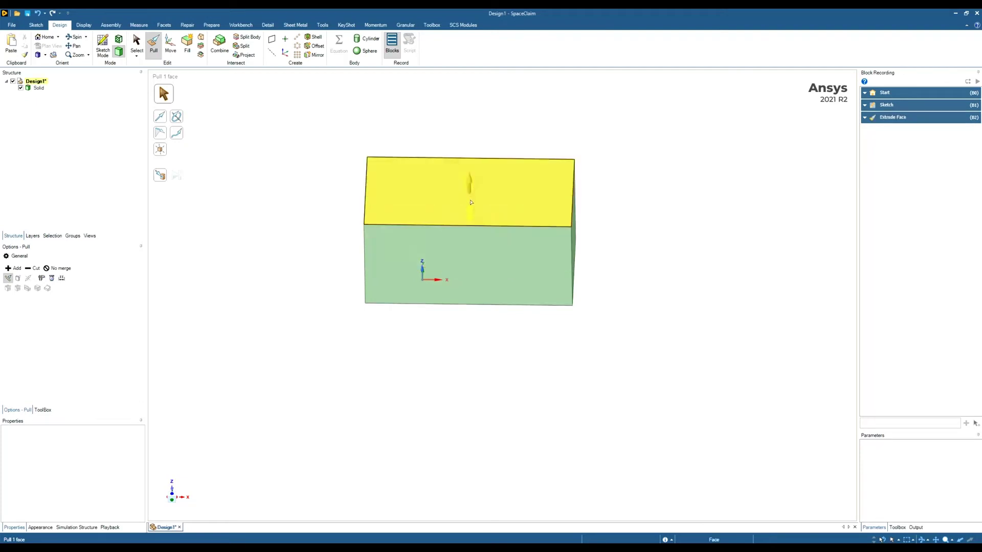
pyautogui.click(467, 377)
pyautogui.moveTo(467, 377); pyautogui.dragTo(456, 355, button='middle')
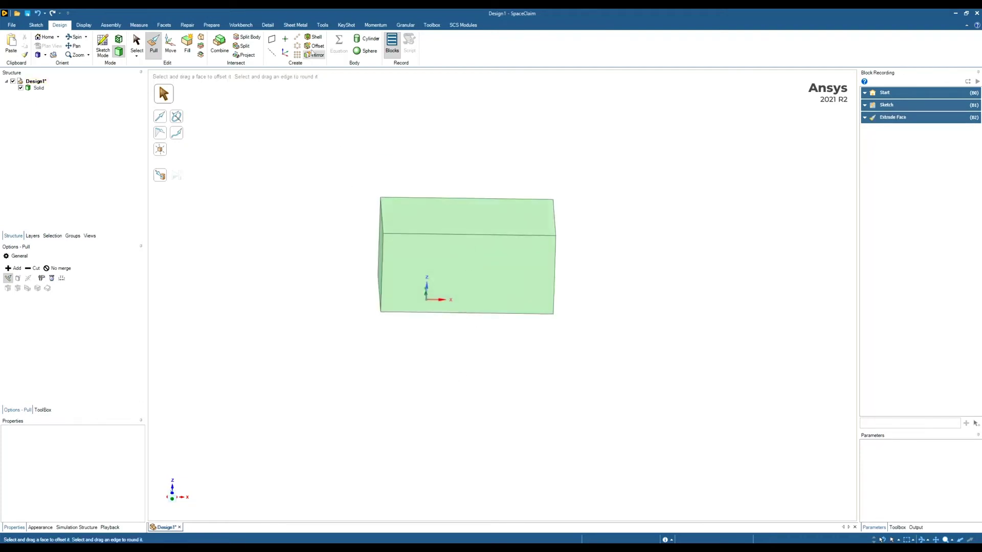
# Shell the box, removing its top face to leave it open.
pyautogui.click(313, 37)
pyautogui.click(445, 214)
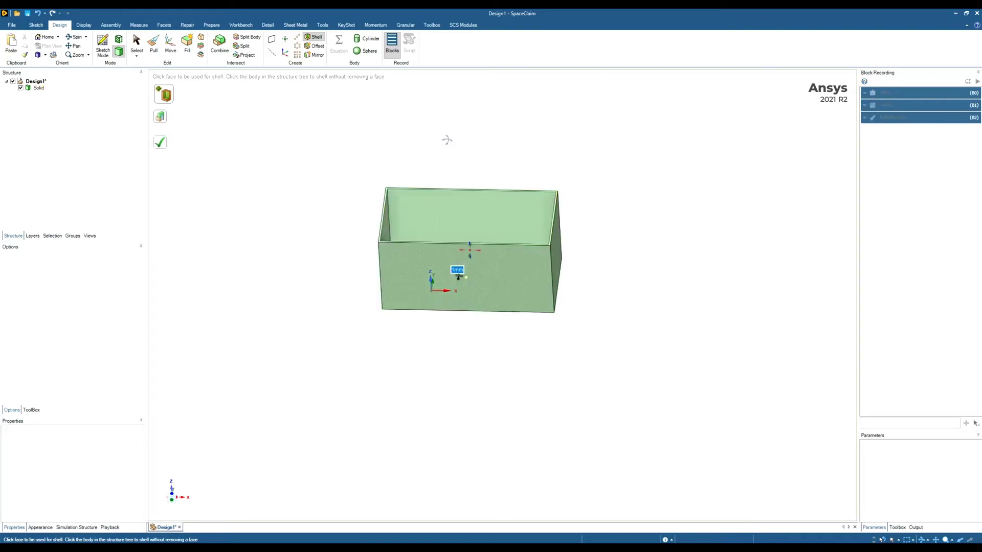
pyautogui.click(153, 43)
# Round the four vertical edges of the box with an 8 mm radius.
pyautogui.click(383, 278)
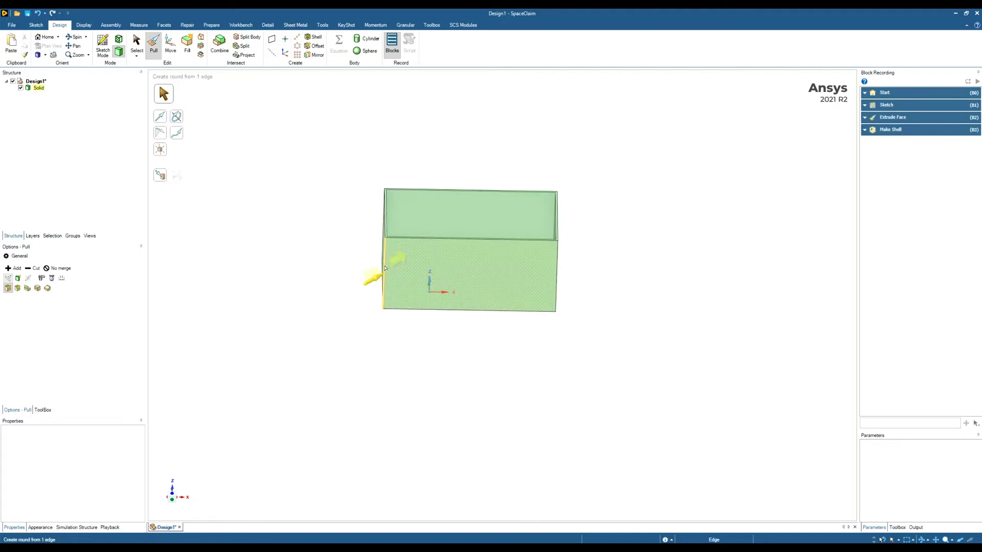
pyautogui.keyDown('ctrl'); pyautogui.click(558, 270); pyautogui.keyUp('ctrl')
pyautogui.moveTo(588, 270); pyautogui.dragTo(566, 238, button='middle')
pyautogui.moveTo(618, 305); pyautogui.dragTo(480, 266, button='middle')
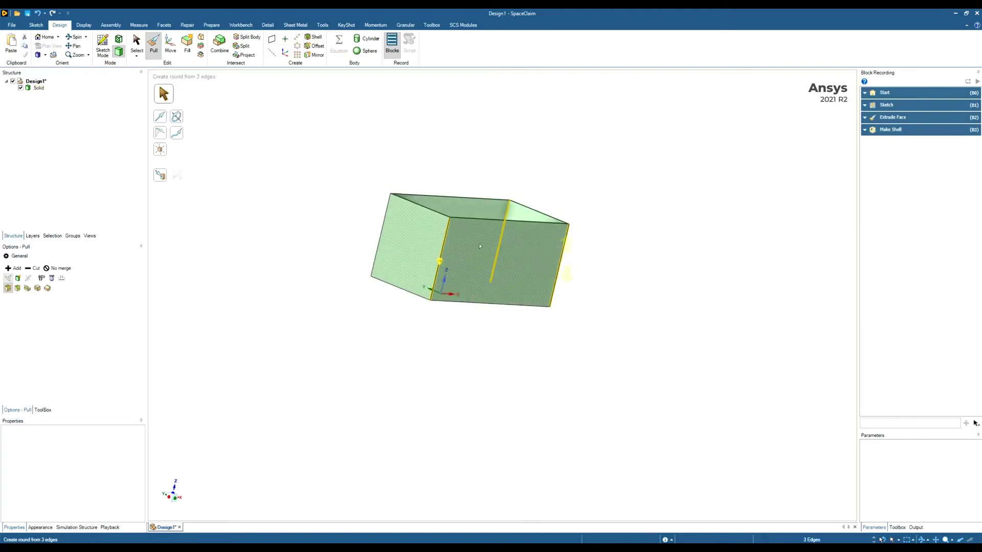
pyautogui.keyDown('ctrl'); pyautogui.click(384, 224); pyautogui.keyUp('ctrl')
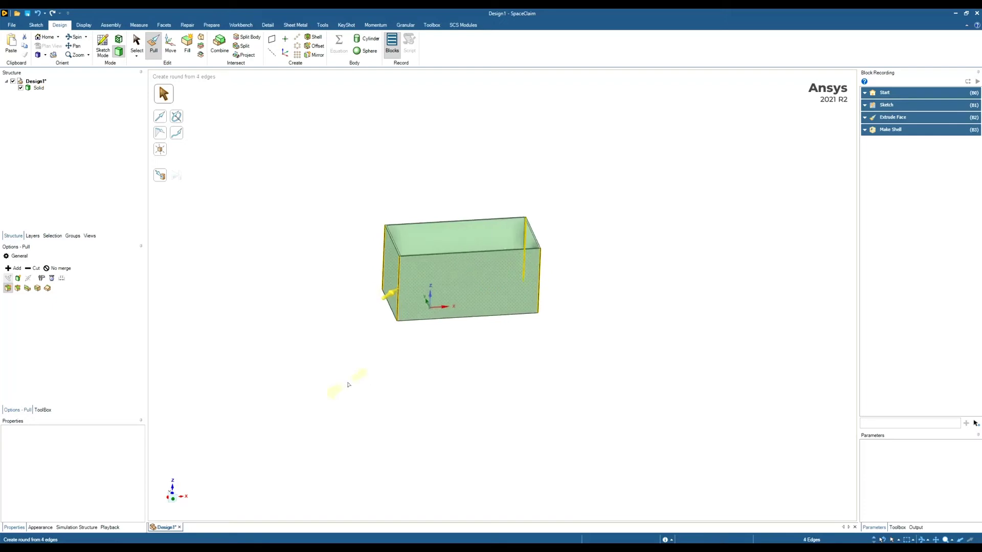
pyautogui.moveTo(350, 384); pyautogui.dragTo(356, 382)
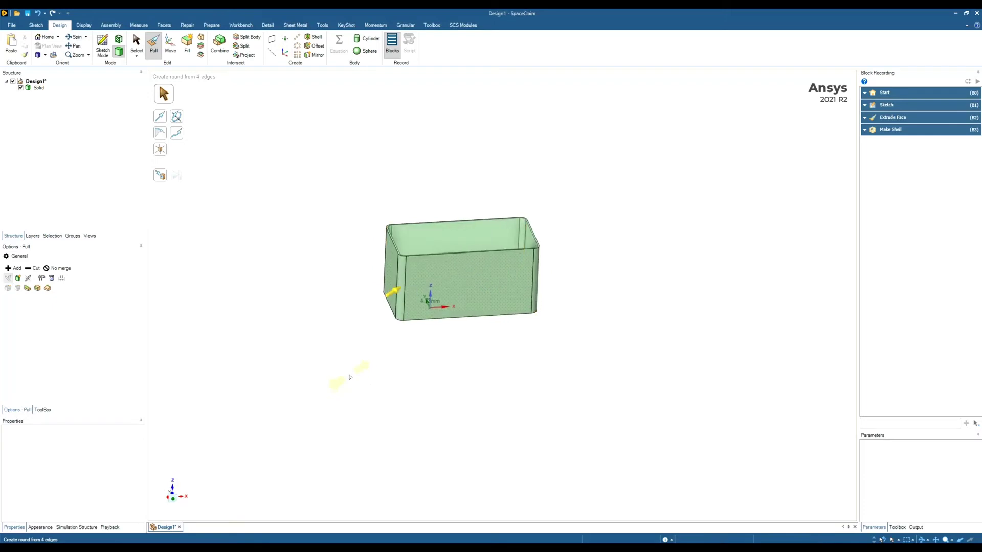
pyautogui.write('8')
pyautogui.press('Return')
pyautogui.click(601, 355)
pyautogui.moveTo(600, 355); pyautogui.dragTo(597, 323, button='middle')
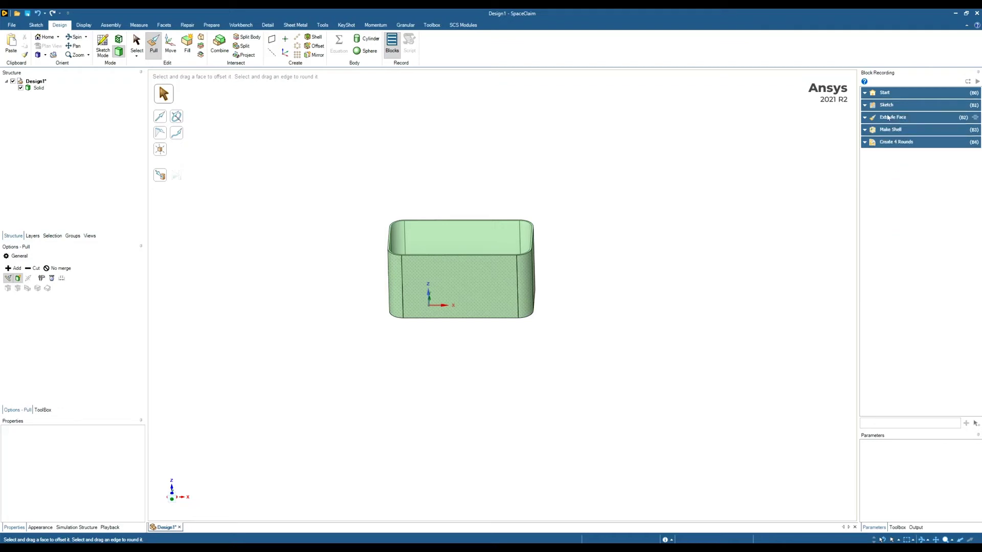
# Expand the recorded Sketch block to show D1 at 100mm and D2 at 50mm.
pyautogui.moveTo(887, 118)
pyautogui.moveTo(680, 284); pyautogui.dragTo(660, 291, button='middle')
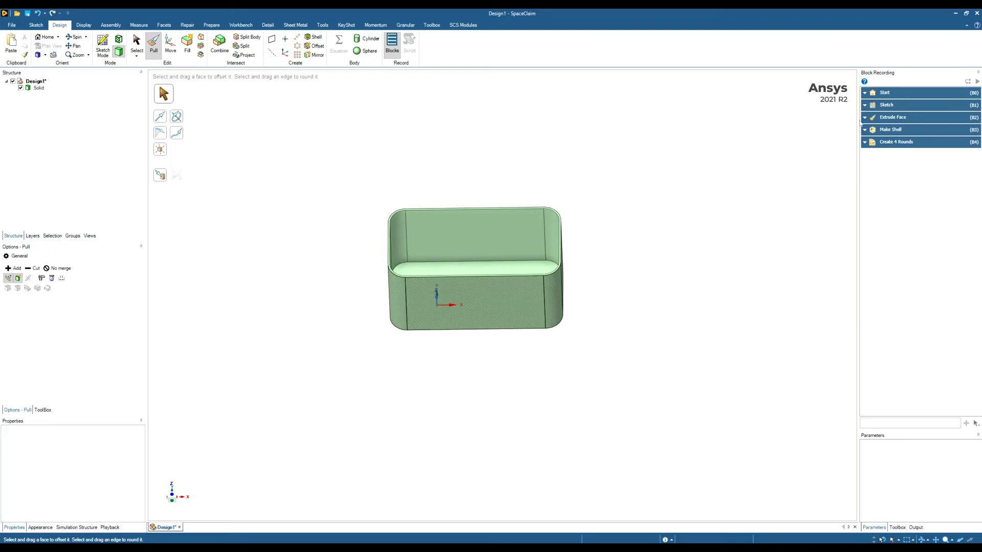
pyautogui.click(865, 106)
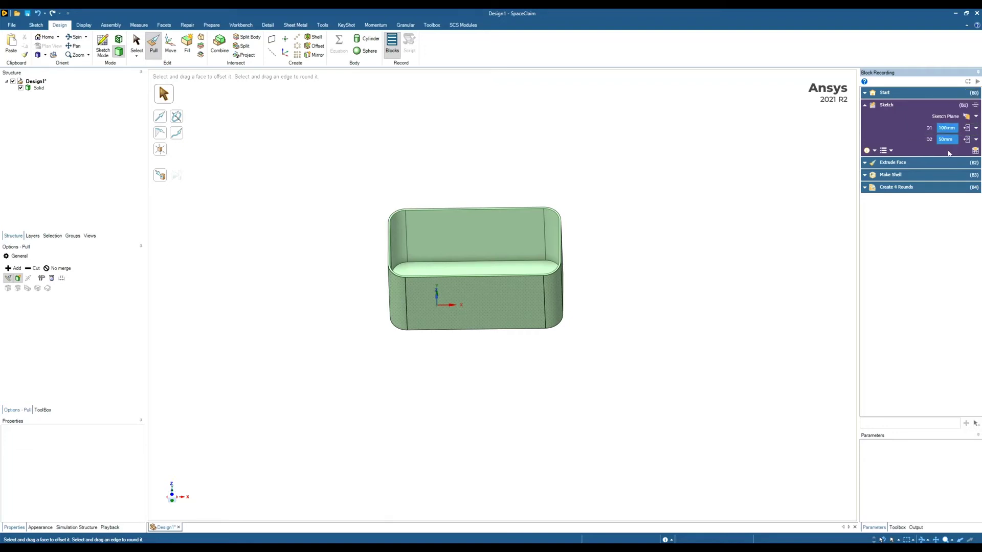
# Reopen the recorded sketch, change 100mm to 200 and 50mm to 100, and end editing.
pyautogui.click(976, 151)
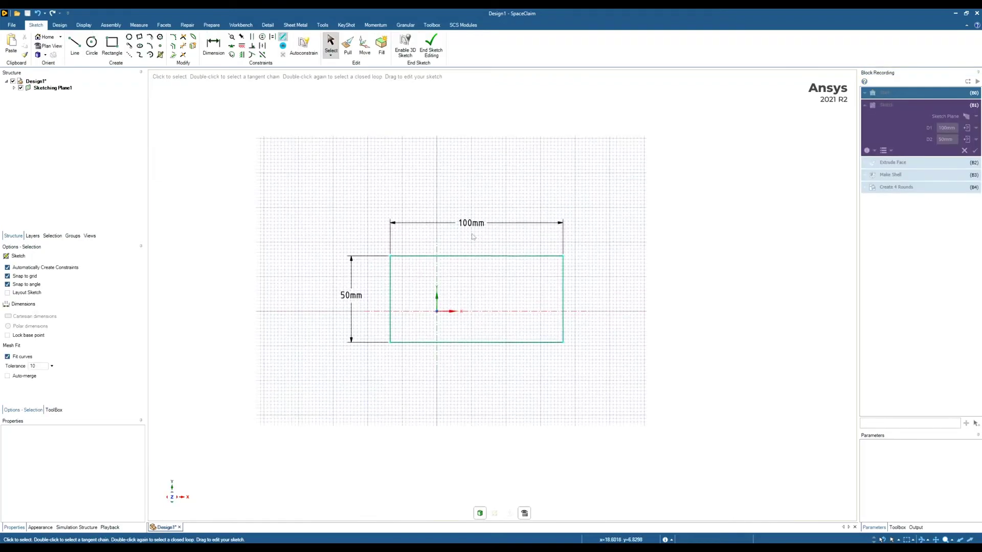
pyautogui.doubleClick(471, 225)
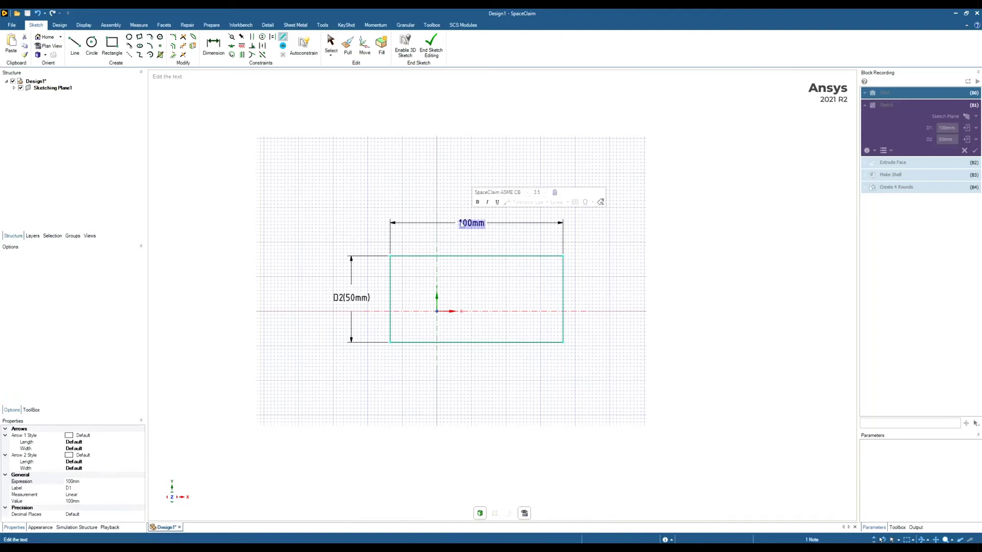
pyautogui.write('200')
pyautogui.doubleClick(358, 296)
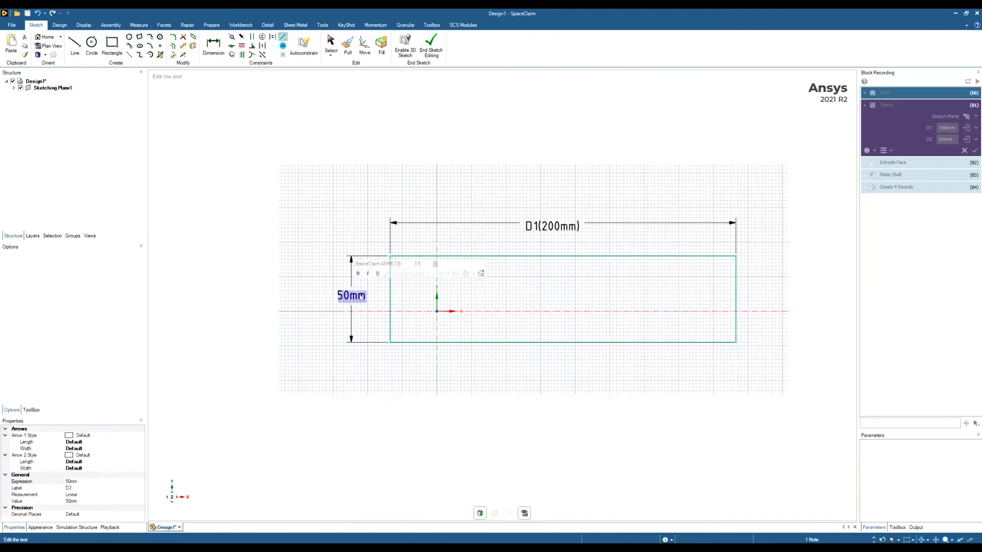
pyautogui.write('100')
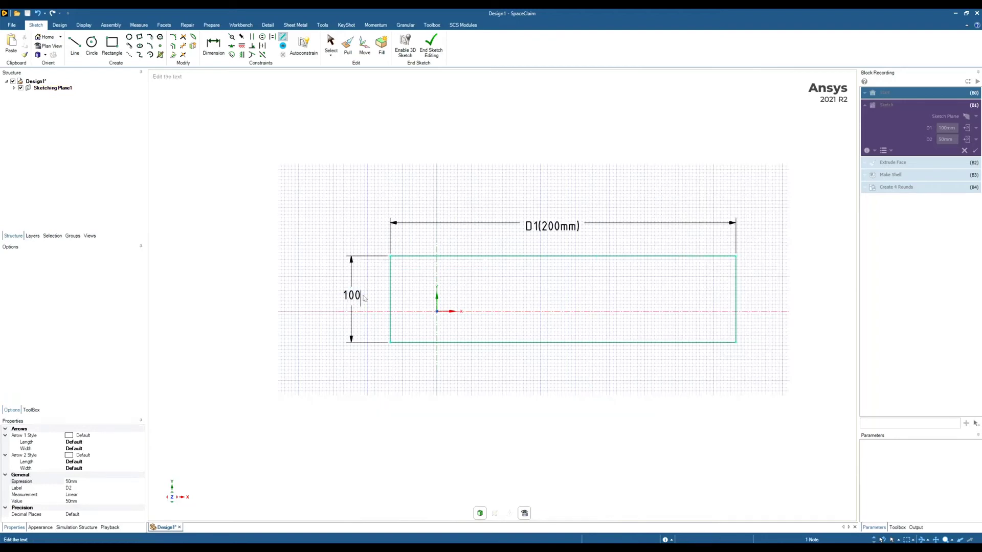
pyautogui.press('Return')
pyautogui.scroll(-3, 368, 322)
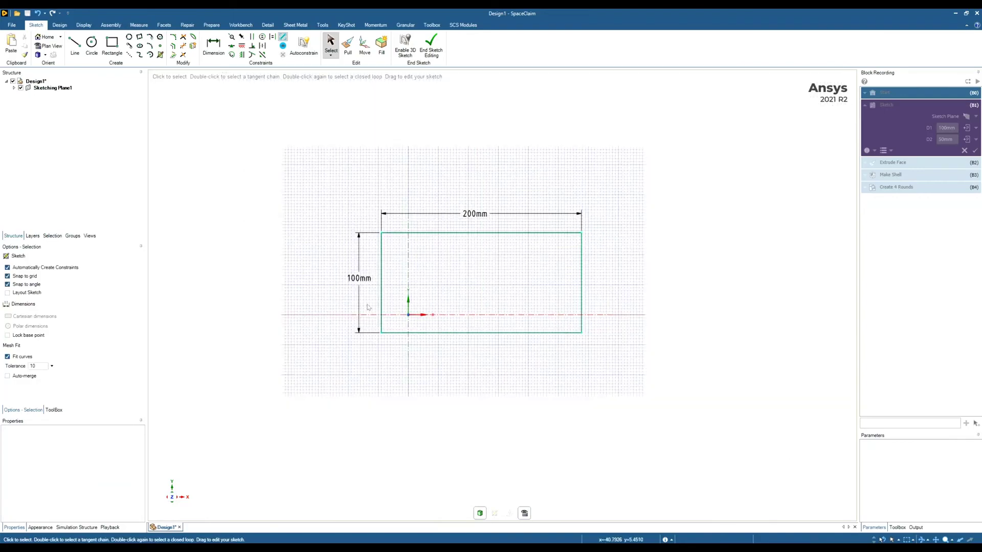
pyautogui.click(436, 51)
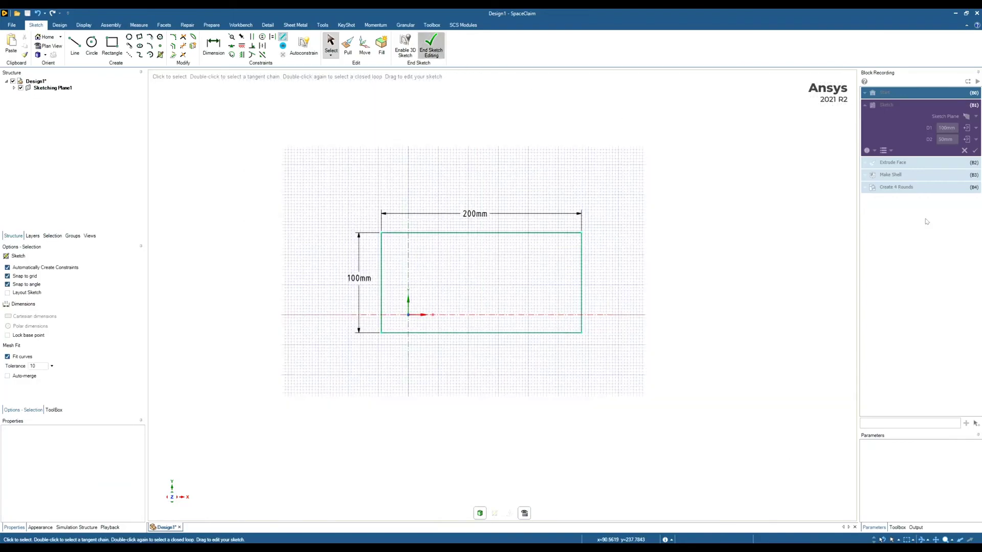
# Replay the recorded blocks up to Create 4 Rounds to rebuild the 200 × 100 mm box.
pyautogui.click(936, 193)
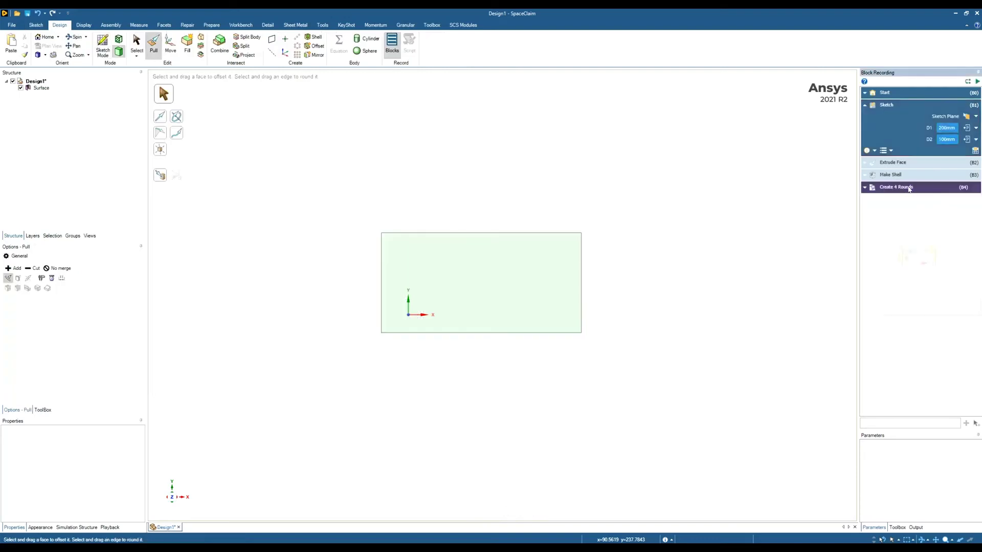
pyautogui.click(977, 81)
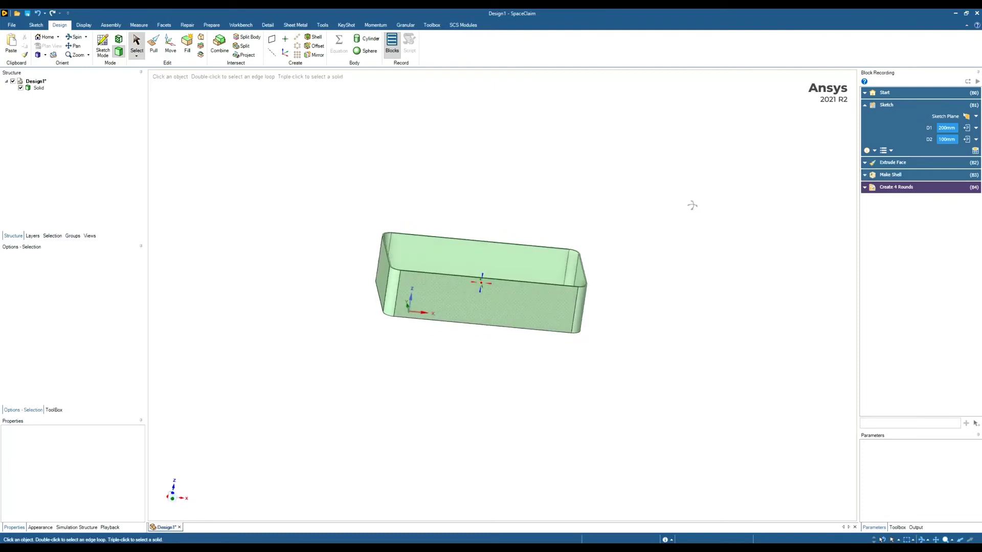
pyautogui.moveTo(692, 205); pyautogui.dragTo(693, 248, button='middle')
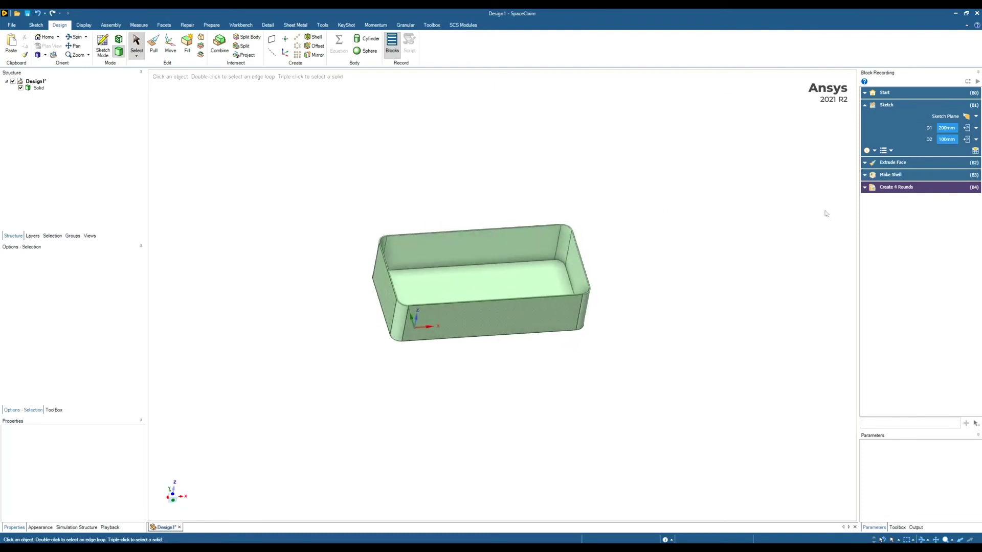
pyautogui.click(865, 163)
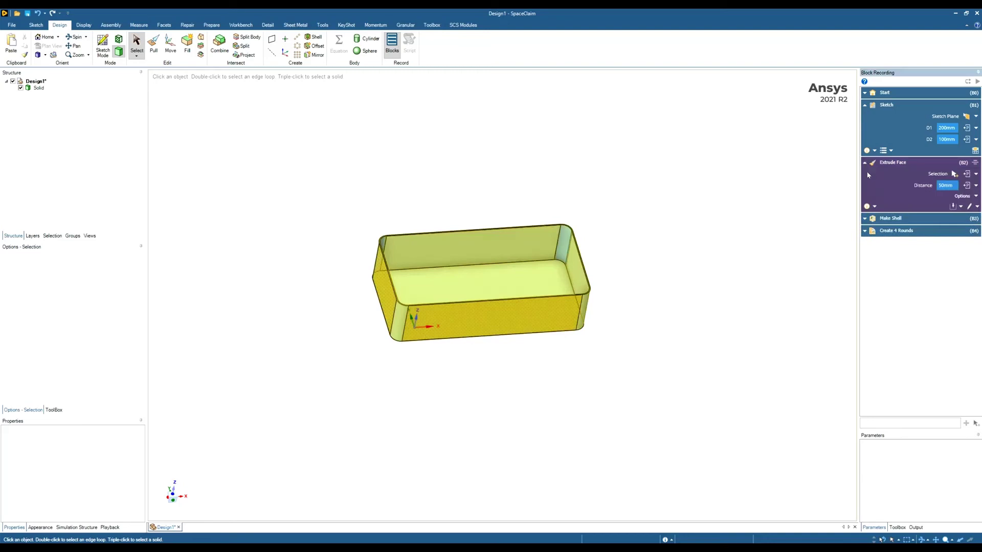
# Expand the Shell and Rounds blocks and set sketch D1 to 400 mm and D2 to 200 mm.
pyautogui.click(865, 218)
pyautogui.click(865, 264)
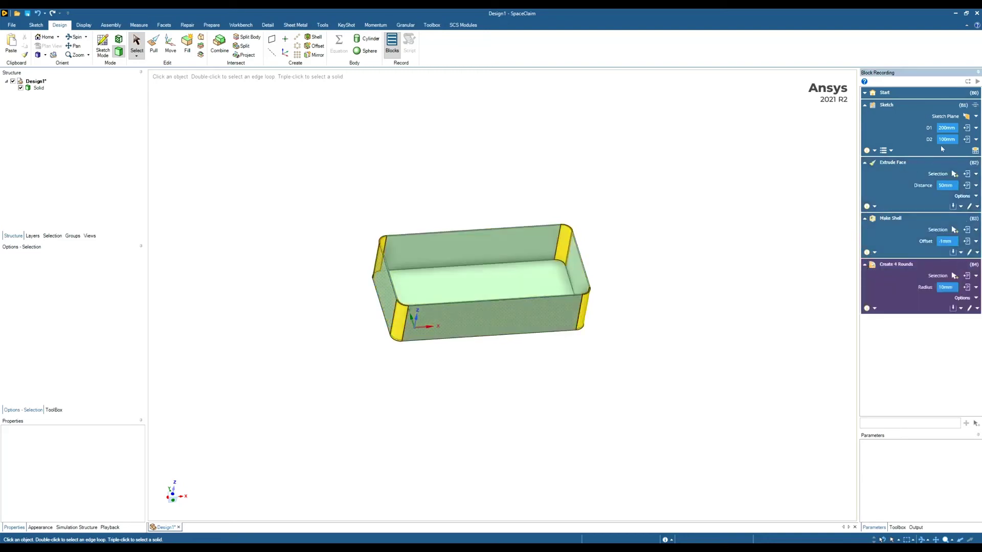
pyautogui.click(947, 128)
pyautogui.press('BackSpace')
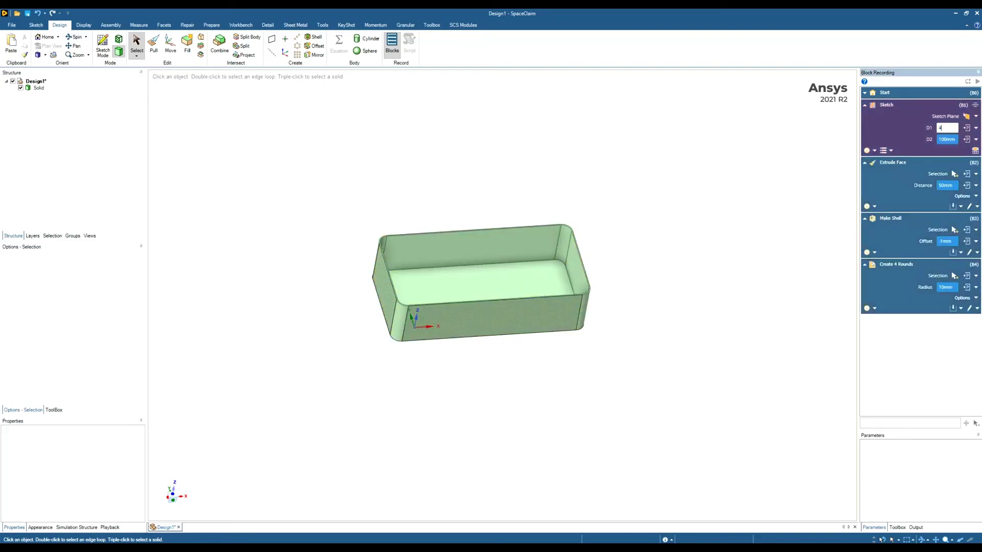
pyautogui.write('400')
pyautogui.click(947, 139)
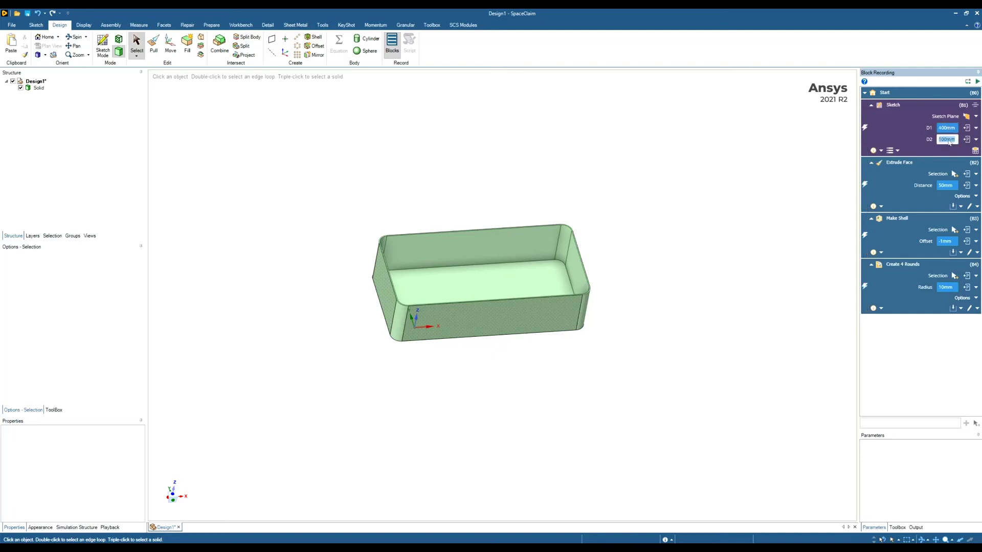
pyautogui.write('200')
# Set the extrusion distance to 75 mm, shell offset to -2 mm and round radius to 20 mm.
pyautogui.click(947, 185)
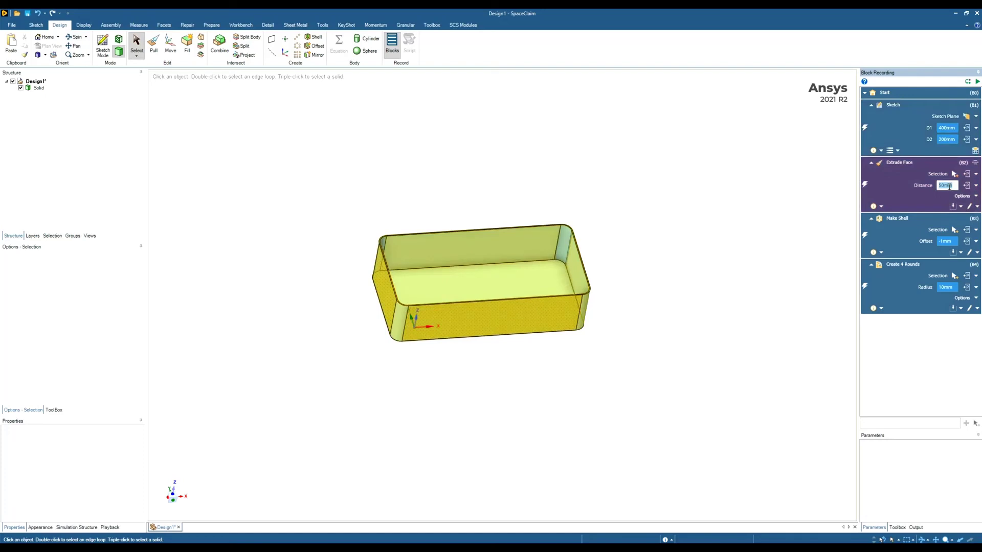
pyautogui.write('75')
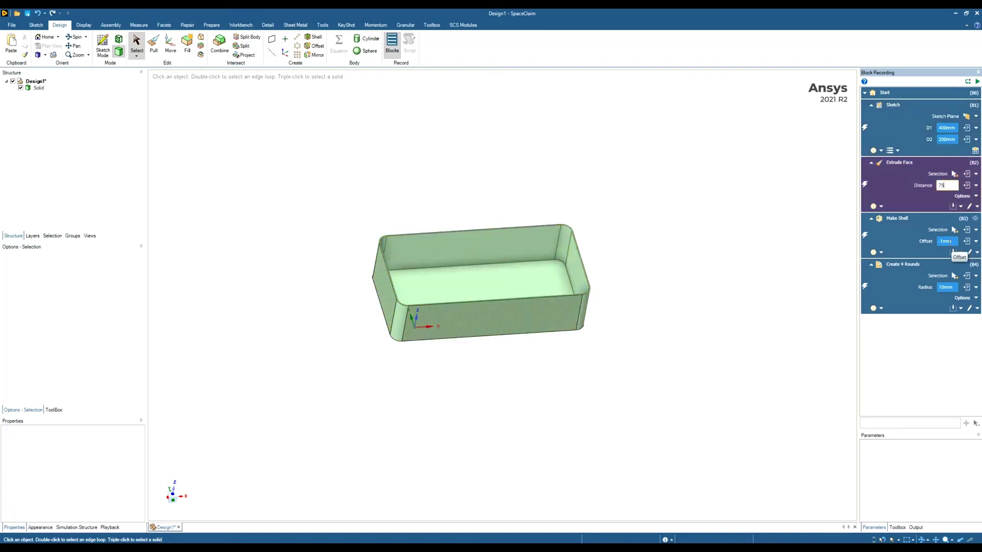
pyautogui.click(949, 241)
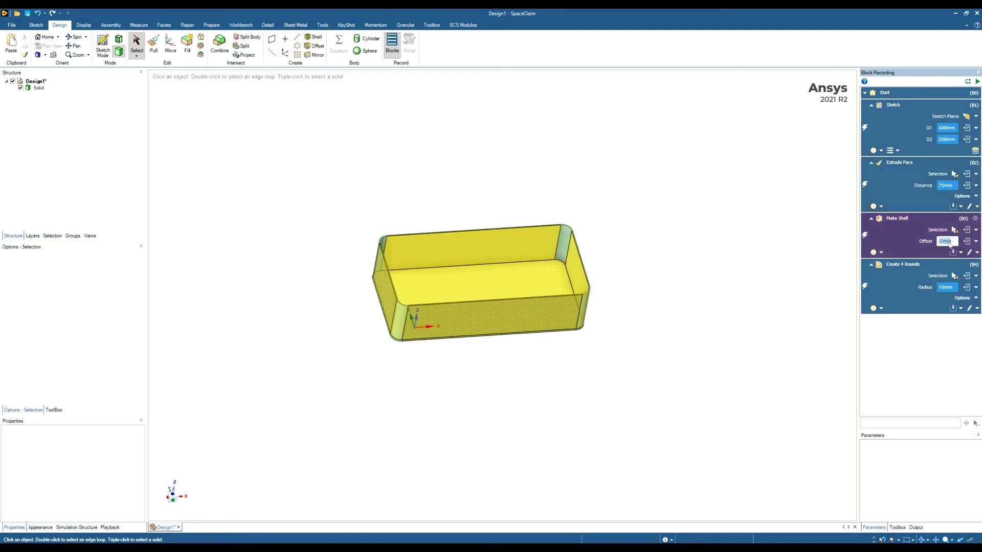
pyautogui.write('-2')
pyautogui.click(946, 287)
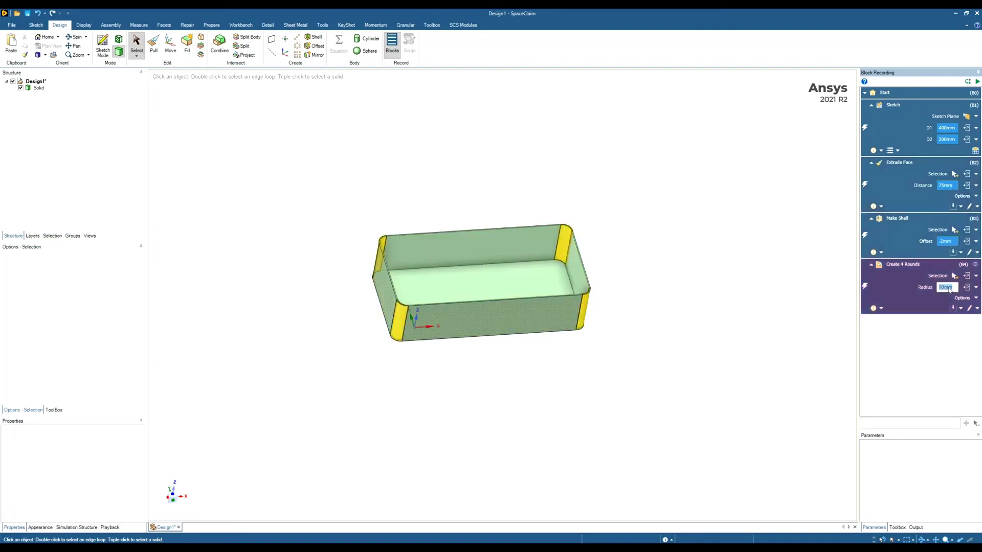
pyautogui.write('20')
pyautogui.press('Return')
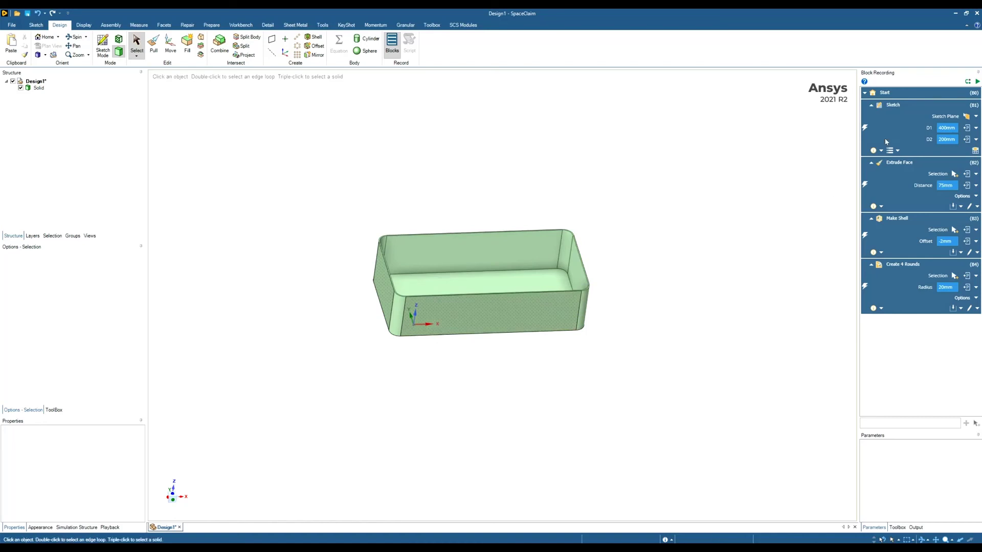
# Replay the recorded blocks to rebuild the 400×200 mm, 75 mm-tall shelled box, then orbit to inspect it.
pyautogui.click(977, 83)
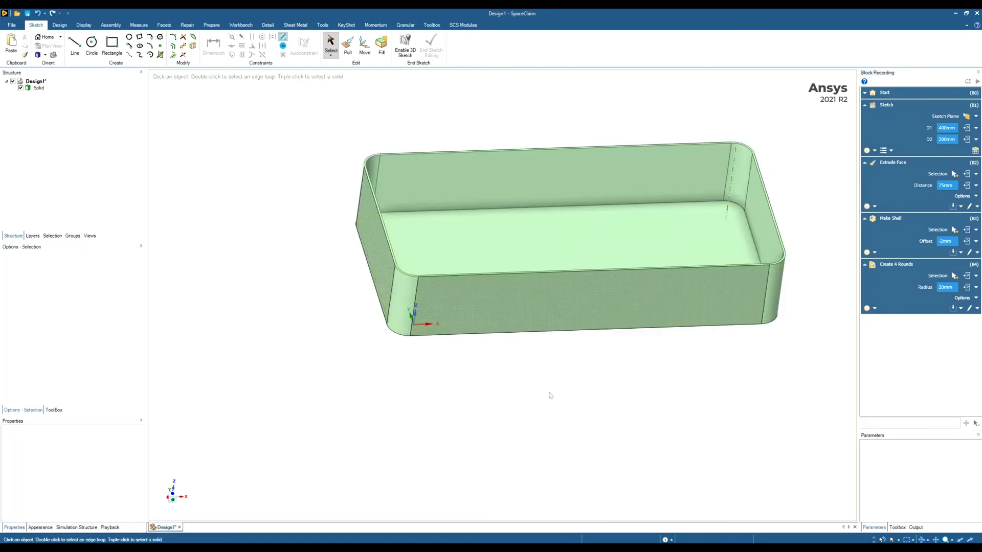
pyautogui.moveTo(568, 388)
pyautogui.mouseDown(button='middle')
pyautogui.moveTo(566, 370)
pyautogui.moveTo(469, 372)
pyautogui.moveTo(458, 394)
pyautogui.moveTo(463, 371)
pyautogui.mouseUp(button='middle')
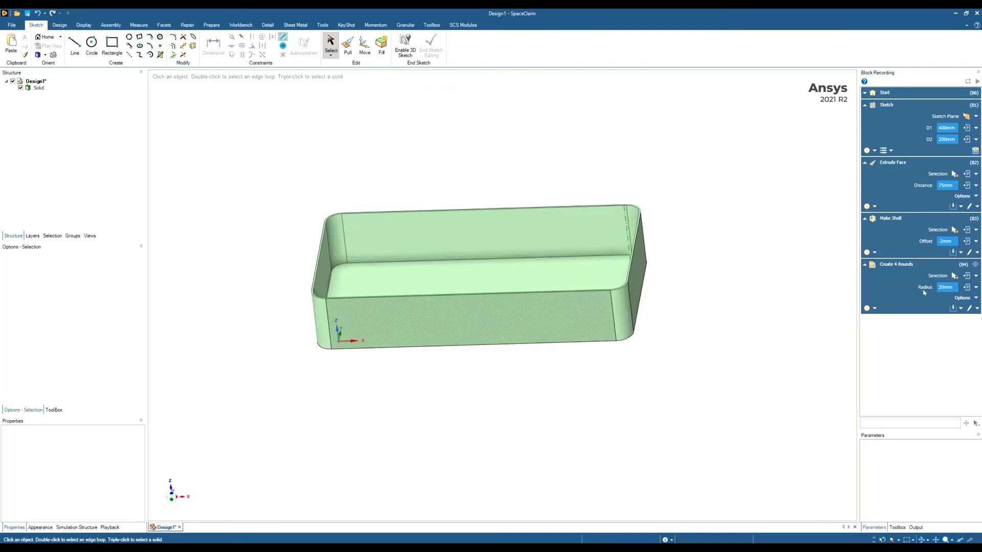
pyautogui.moveTo(675, 338); pyautogui.dragTo(715, 368, button='middle')
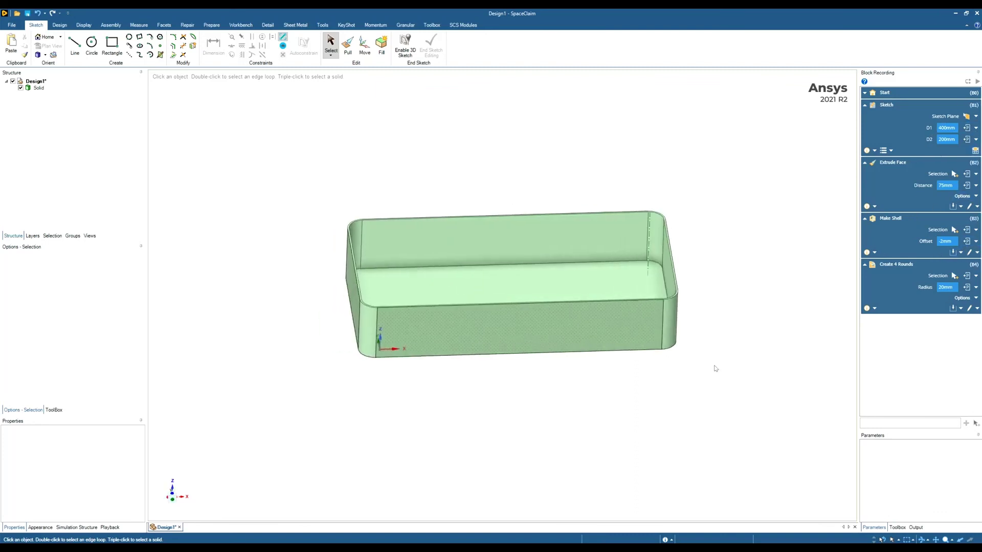
pyautogui.click(11, 25)
pyautogui.moveTo(11, 99)
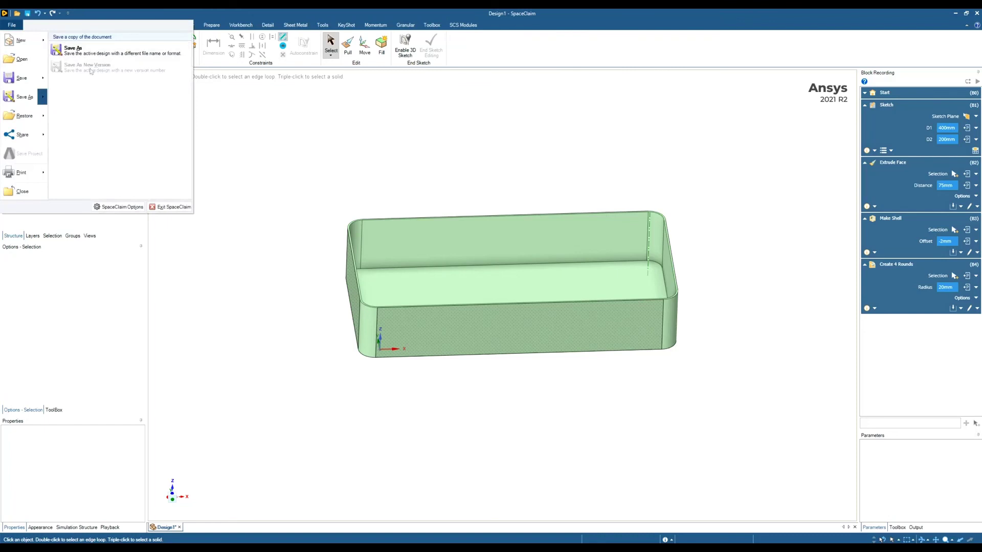
pyautogui.click(388, 157)
pyautogui.moveTo(448, 180)
pyautogui.mouseDown(button='middle')
pyautogui.moveTo(449, 160)
pyautogui.moveTo(427, 168)
pyautogui.moveTo(461, 165)
pyautogui.moveTo(464, 149)
pyautogui.moveTo(450, 185)
pyautogui.mouseUp(button='middle')
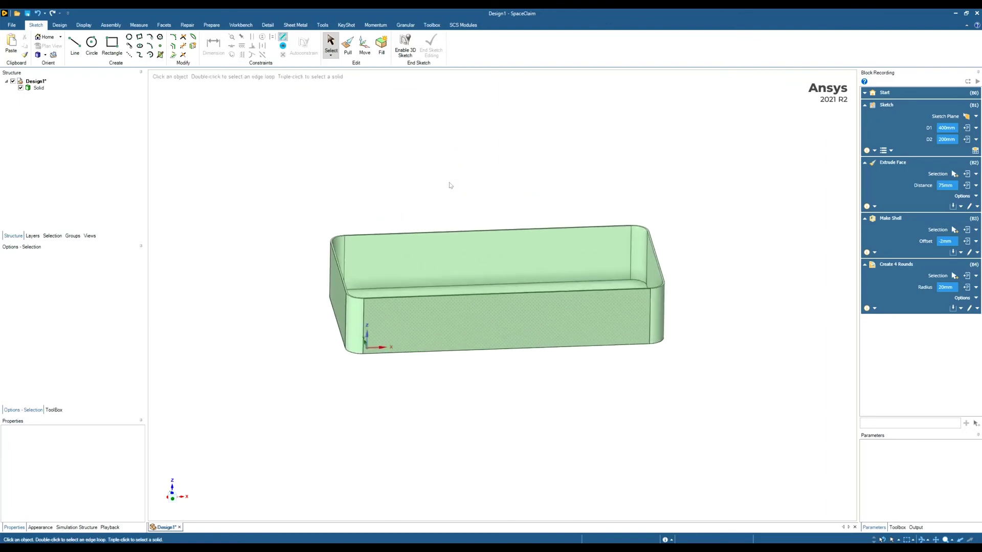